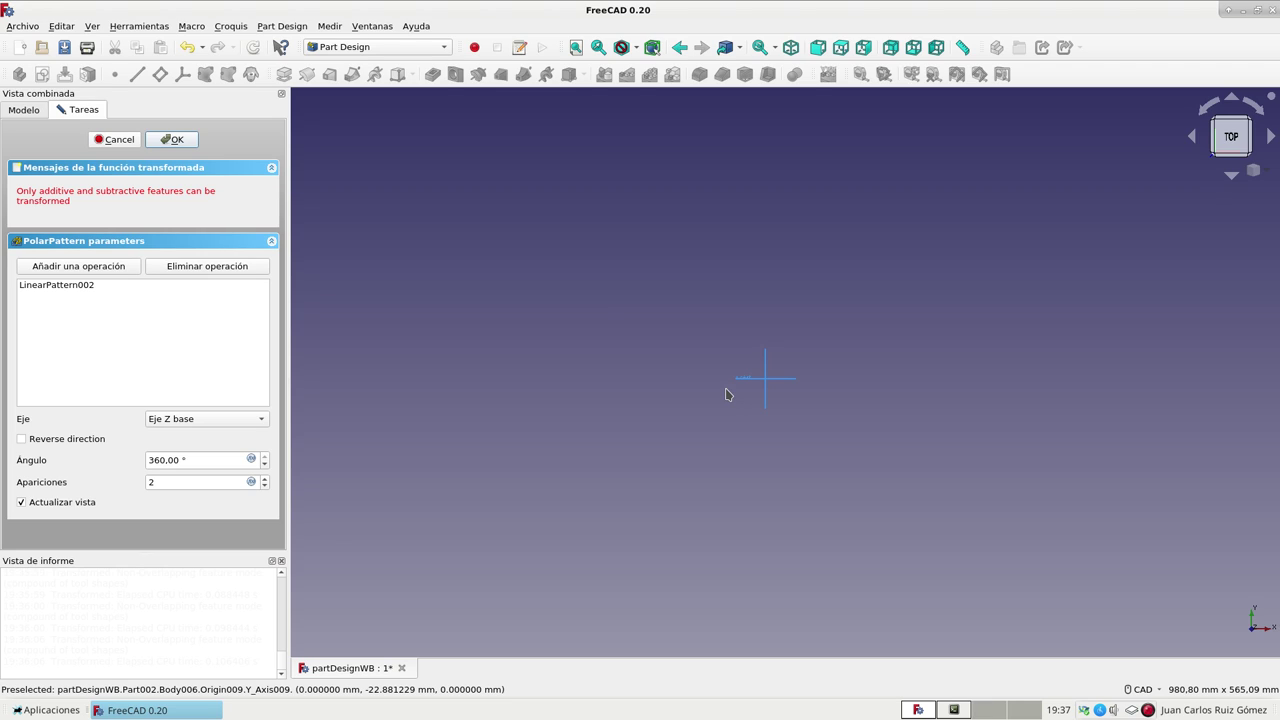
- Discard the polar pattern that could not be applied to LinearPattern002
click(117, 141)
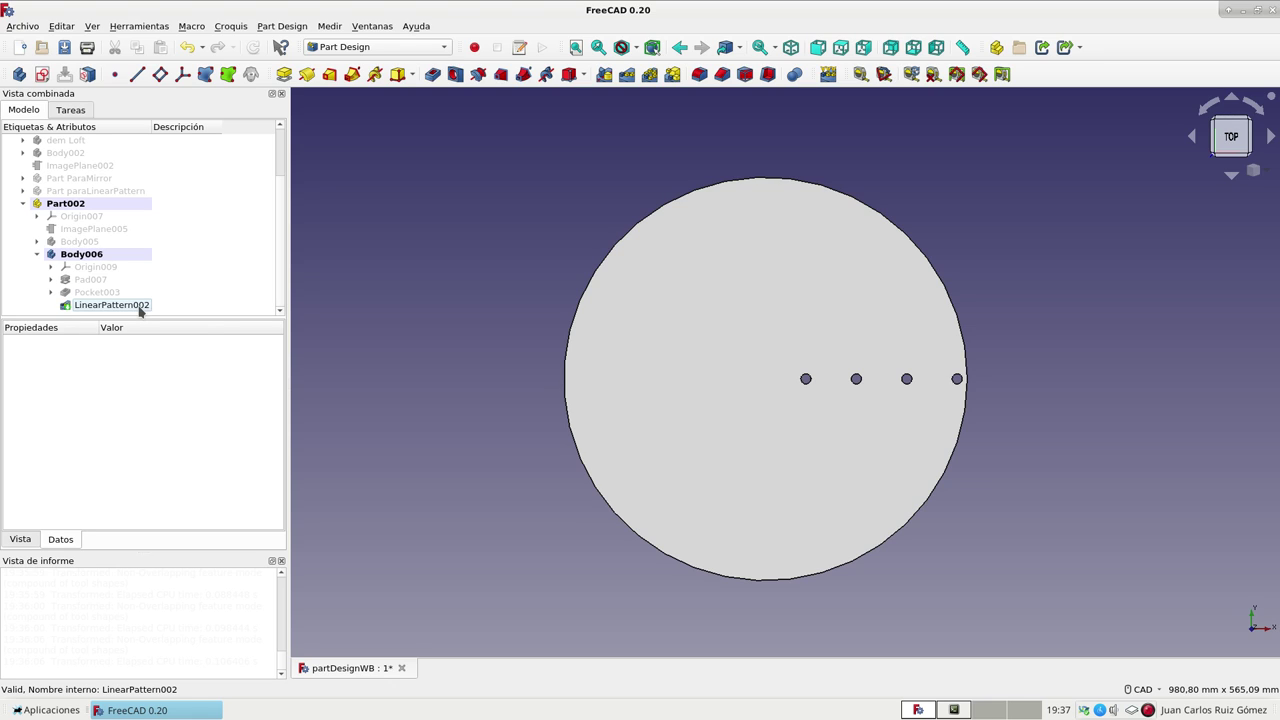
- Hide the Body006 disc and show the finished reference body Body005
click(88, 254)
key(space)
click(86, 241)
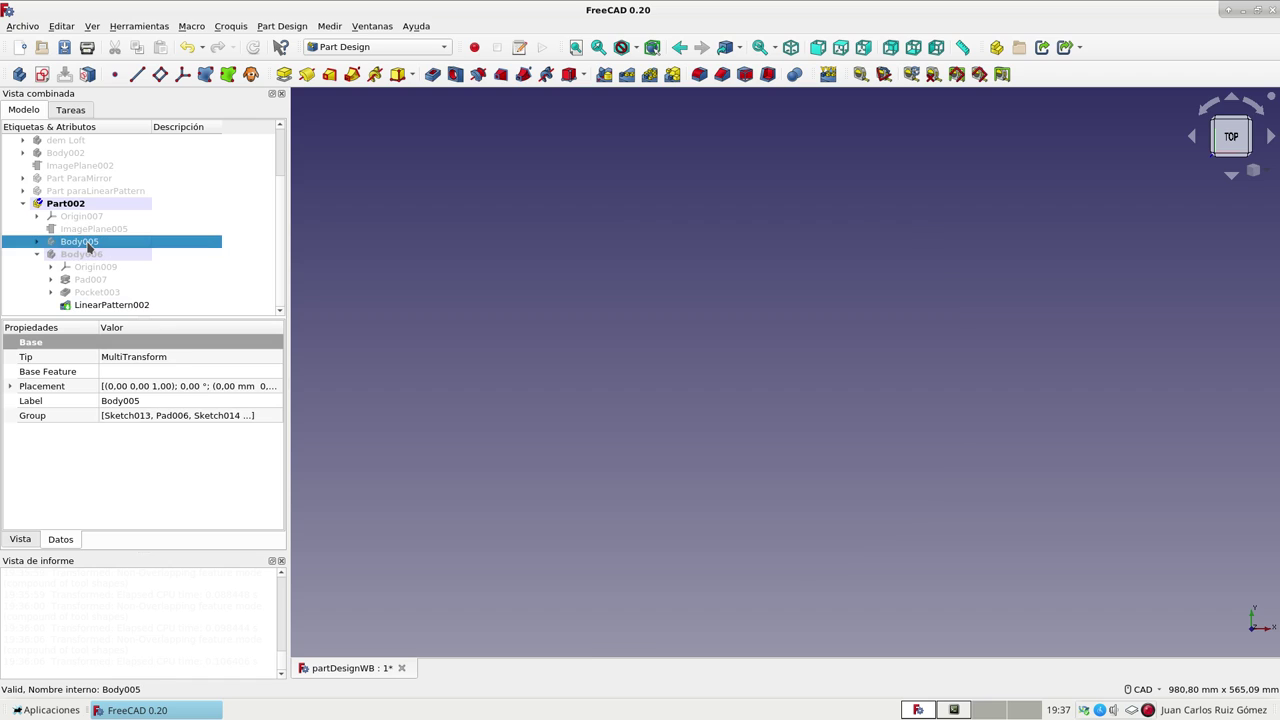
key(space)
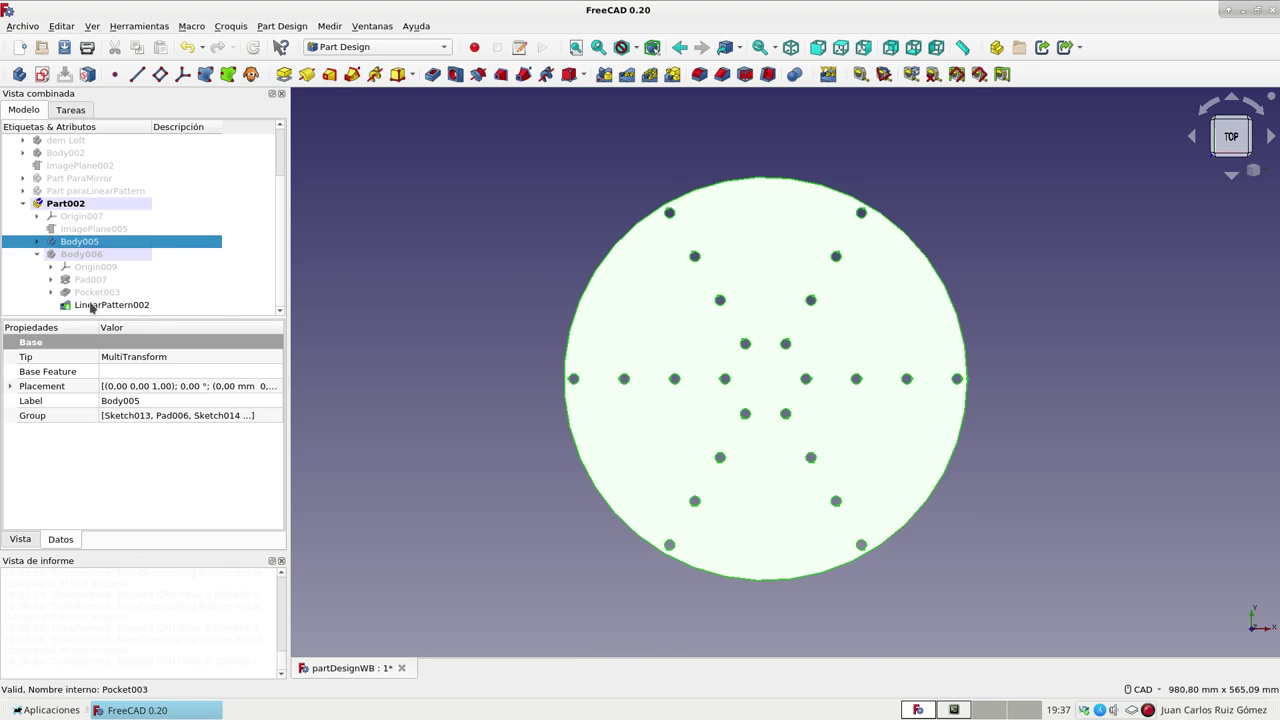
- Delete LinearPattern002 from the model tree
click(93, 304)
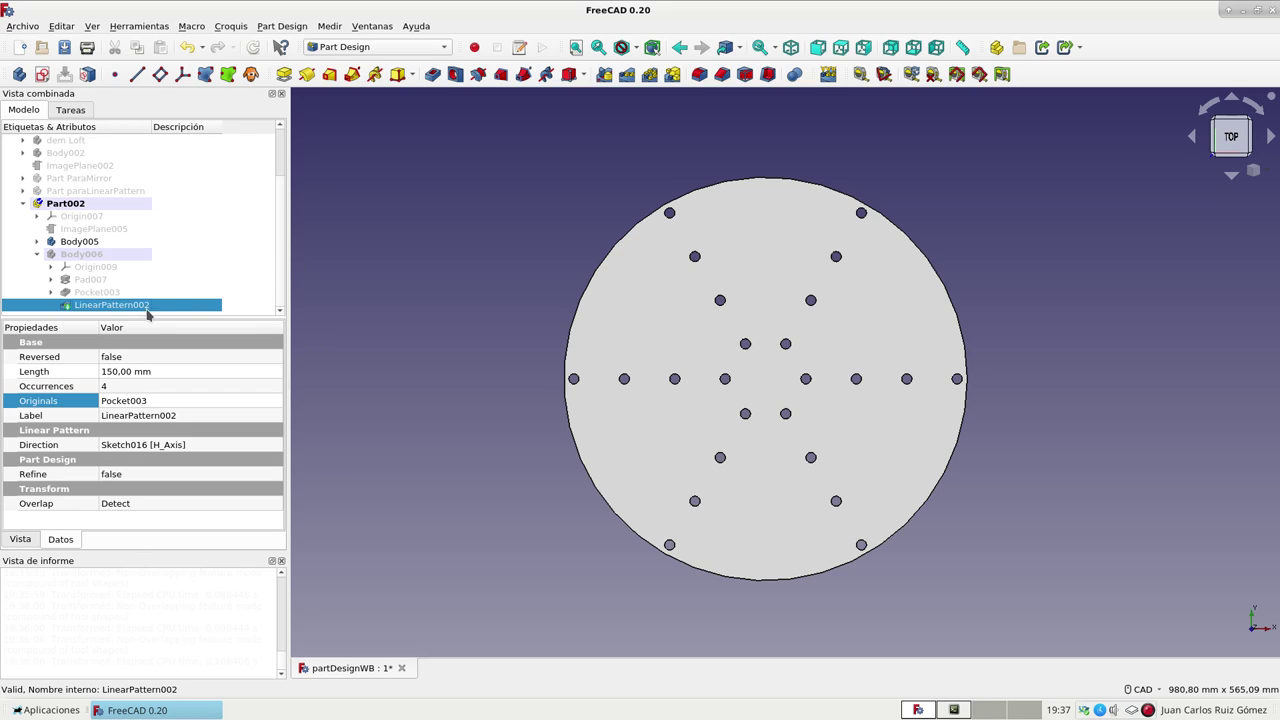
right_click(116, 308)
key(Escape)
right_click(106, 308)
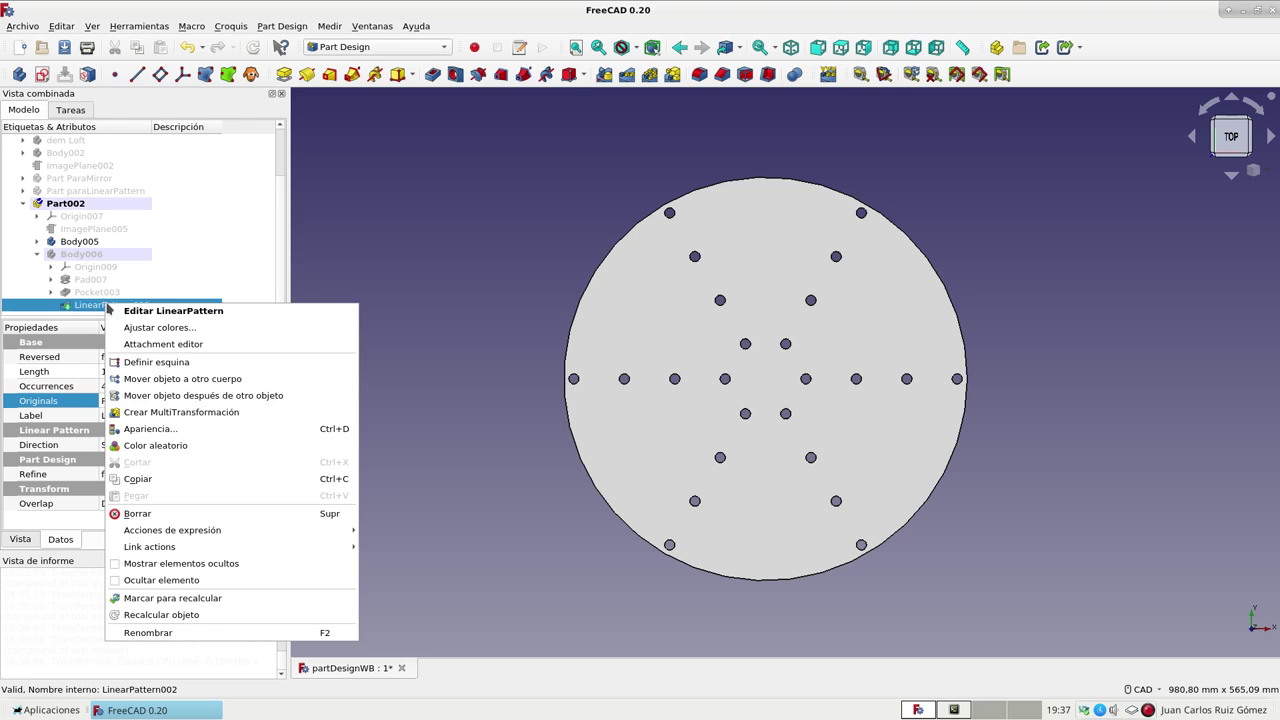
click(137, 514)
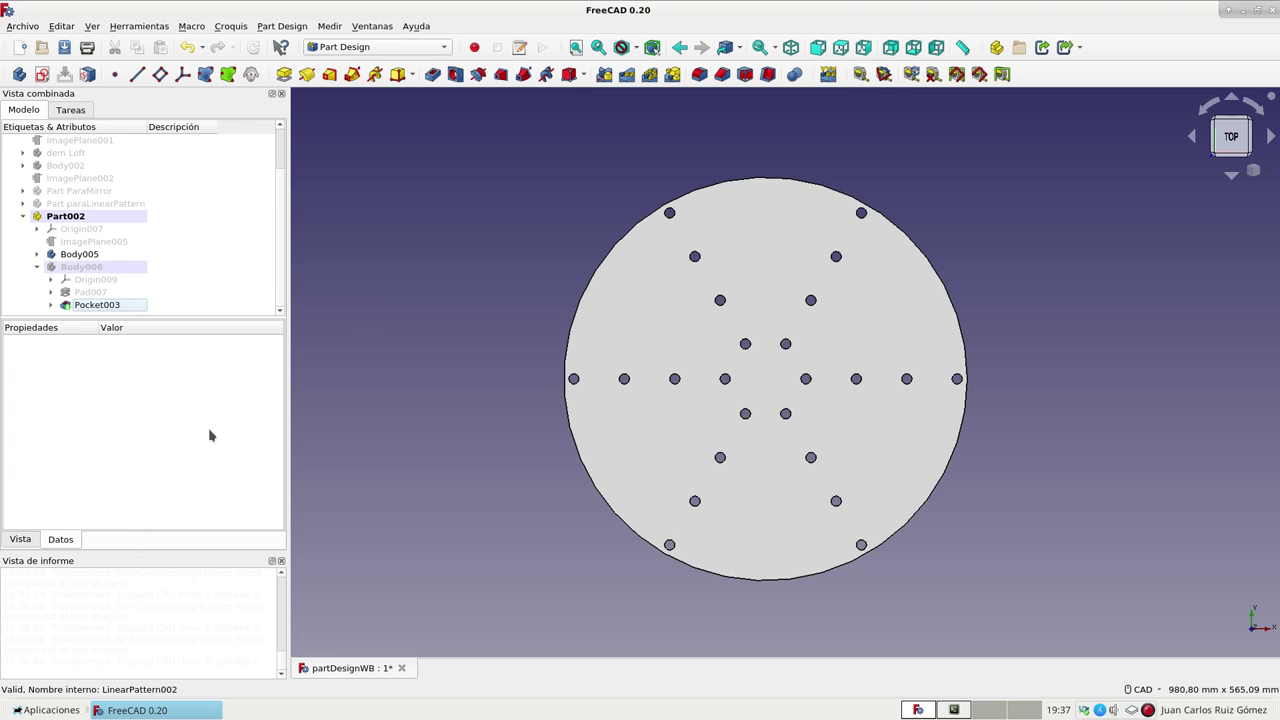
- Hide Body005 again and show Body006 with its single Pocket003 hole
click(86, 254)
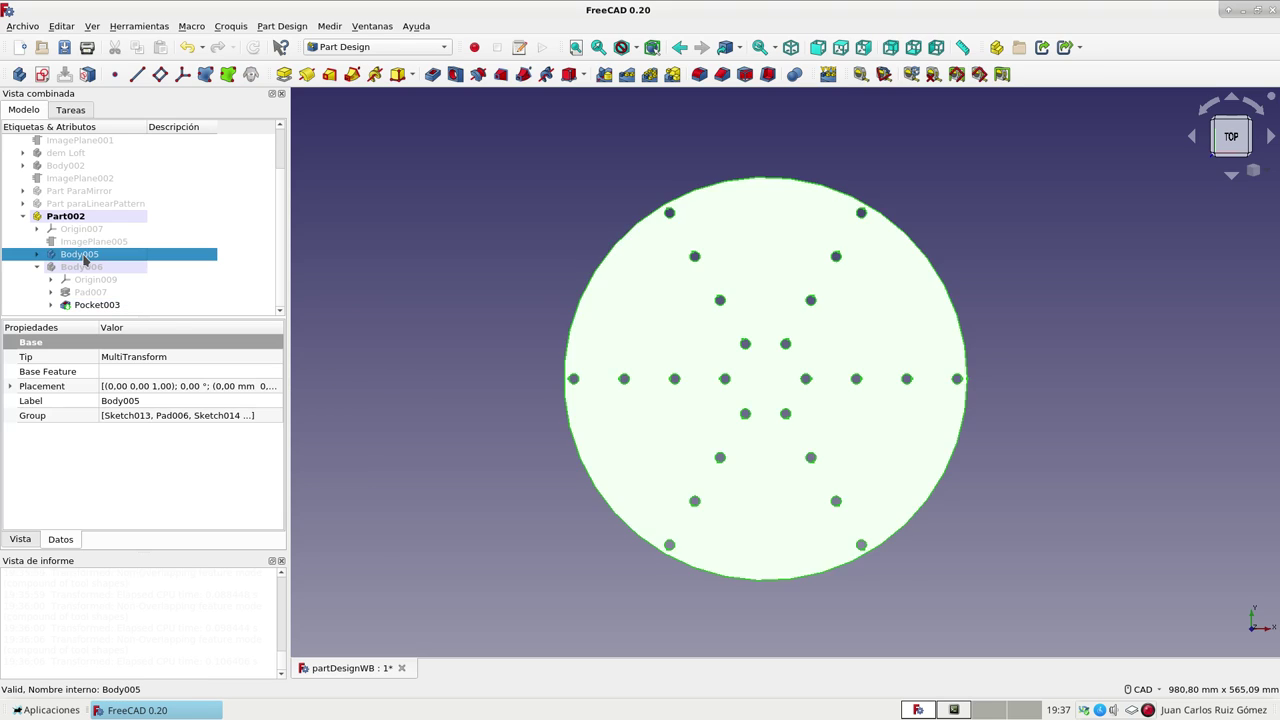
key(space)
click(96, 307)
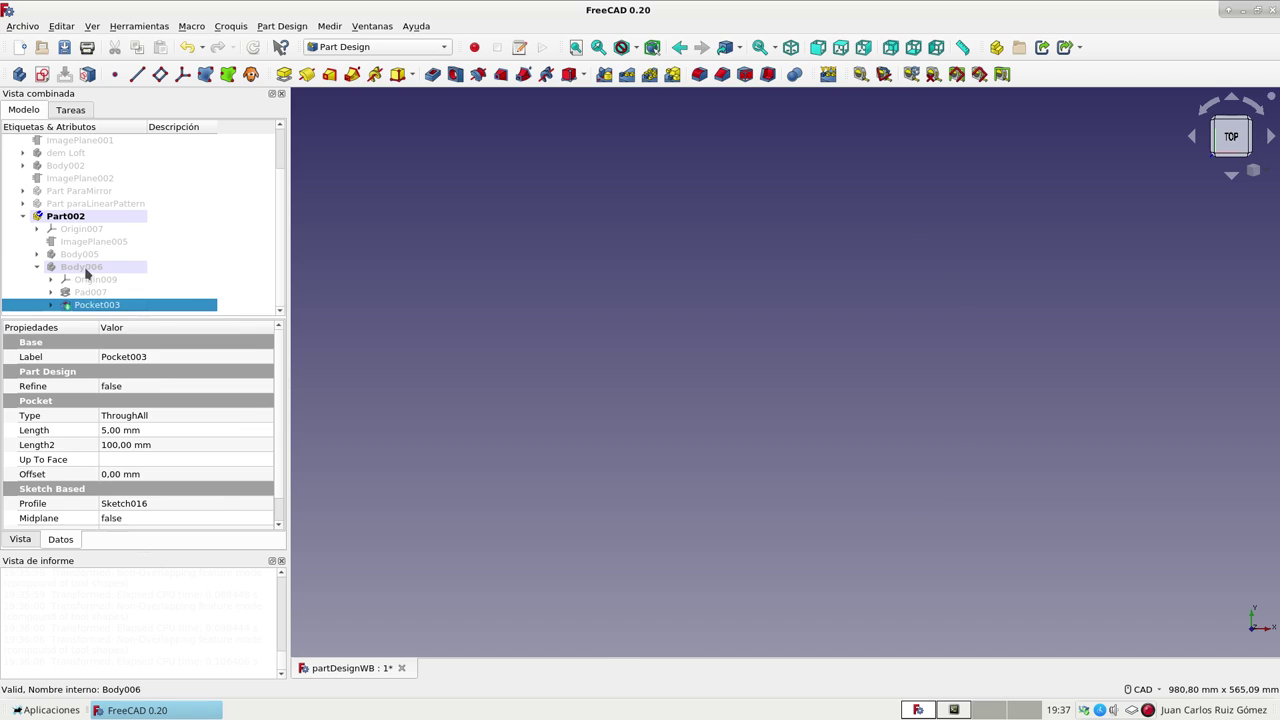
click(86, 266)
key(space)
click(375, 388)
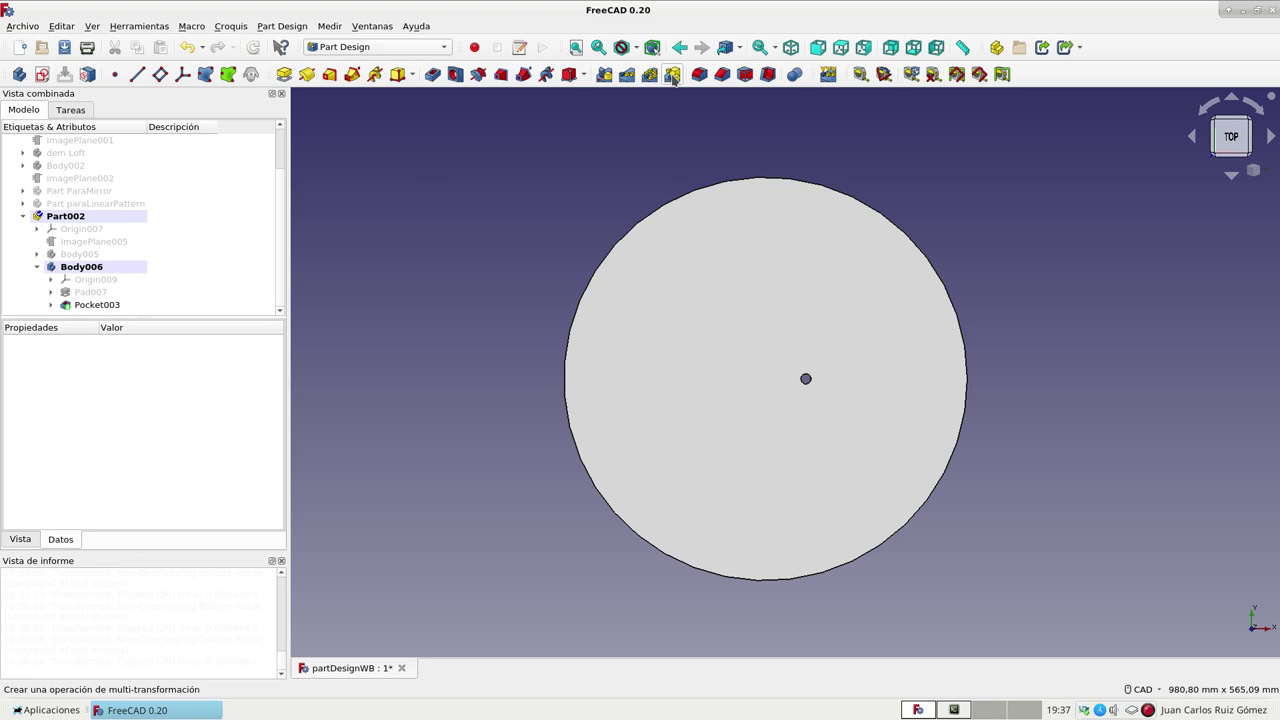
- Orbit the view around the Body006 disc with its single Pocket003 hole
drag(281, 208, 283, 156)
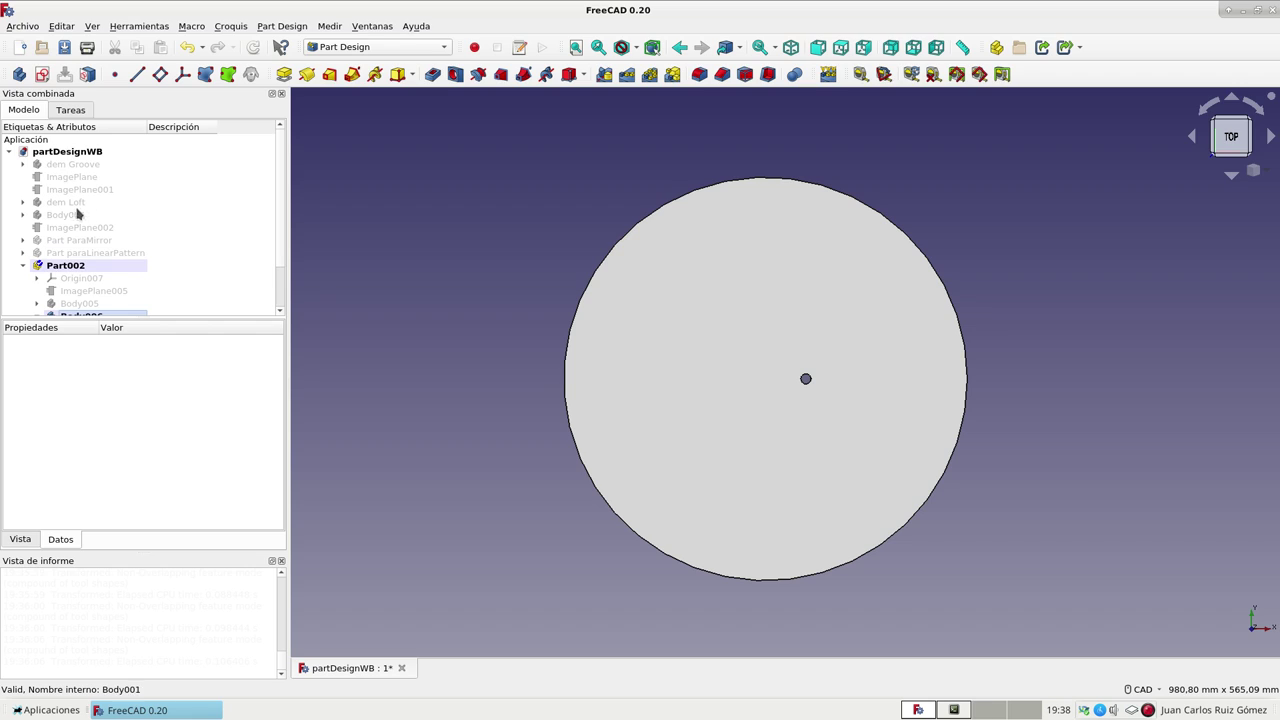
drag(281, 200, 280, 250)
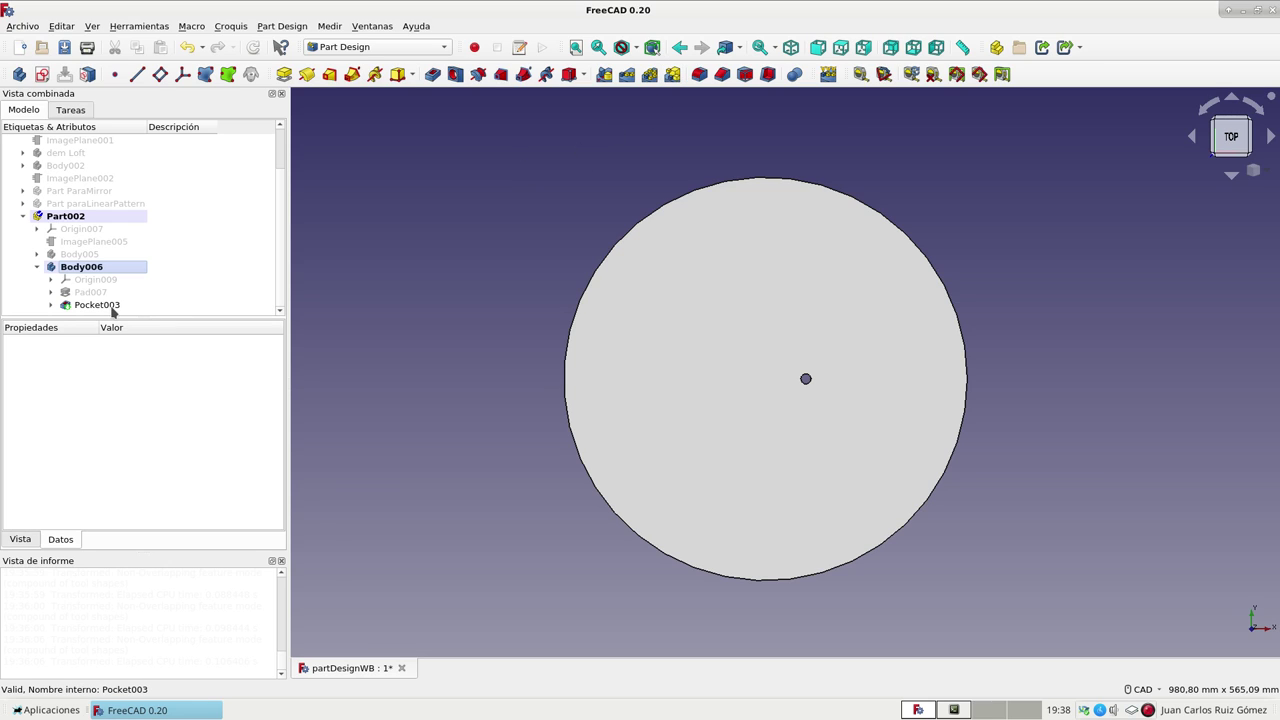
- Cancel the MultiTransform feature-choice prompt and select Pocket003 in the tree instead
click(672, 74)
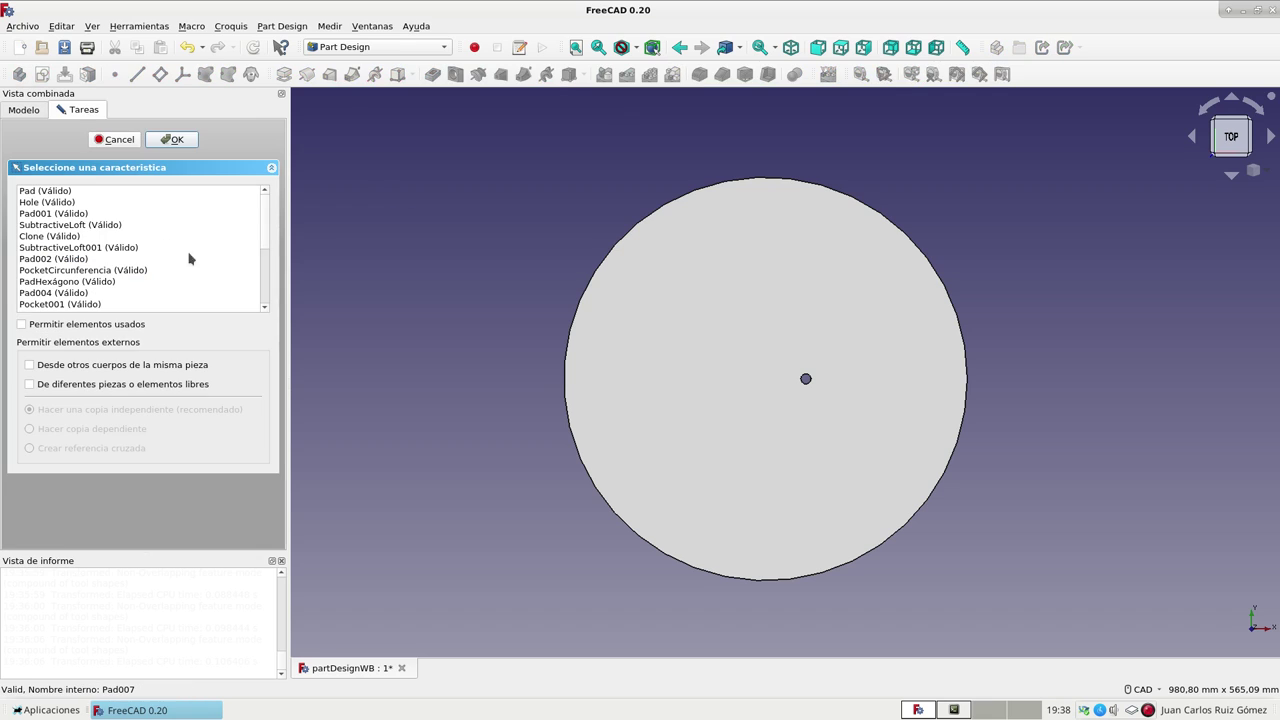
mouse_move(266, 207)
mouse_down()
mouse_move(278, 308)
mouse_move(266, 200)
mouse_move(168, 155)
mouse_up()
click(119, 140)
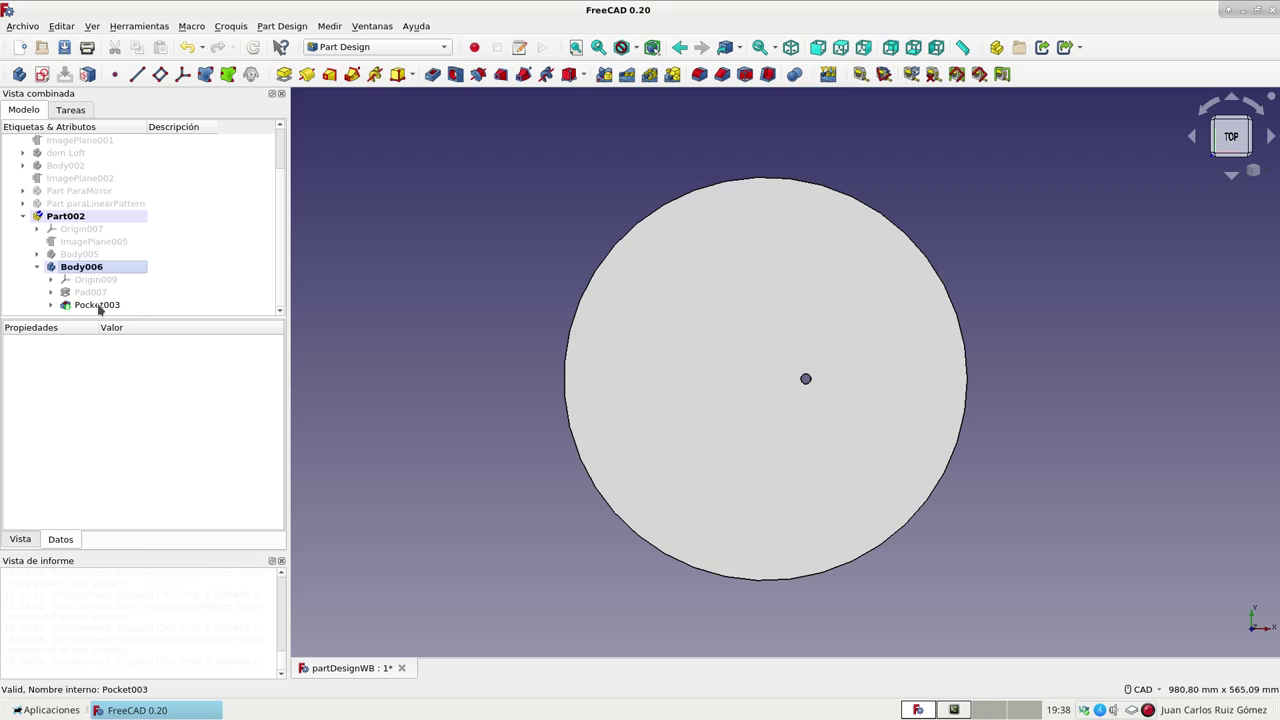
click(97, 305)
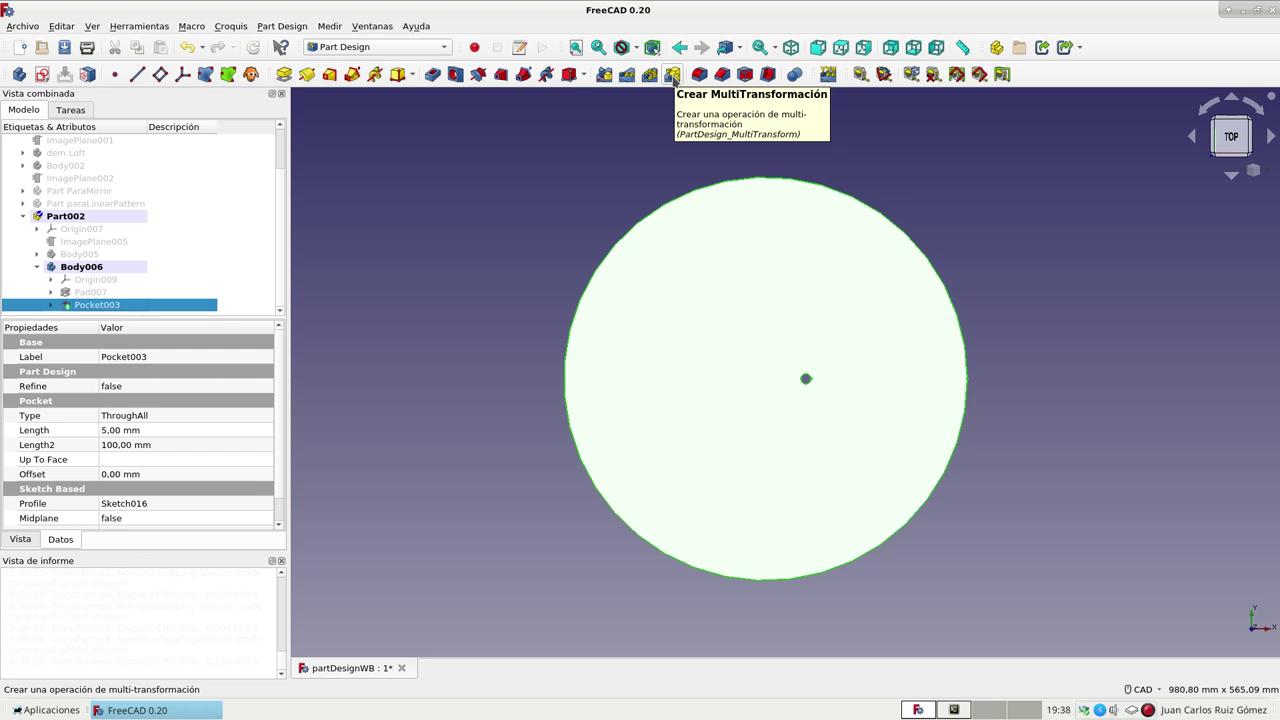
- Create a MultiTransform of Pocket003 and open the Transformaciones context menu
click(673, 79)
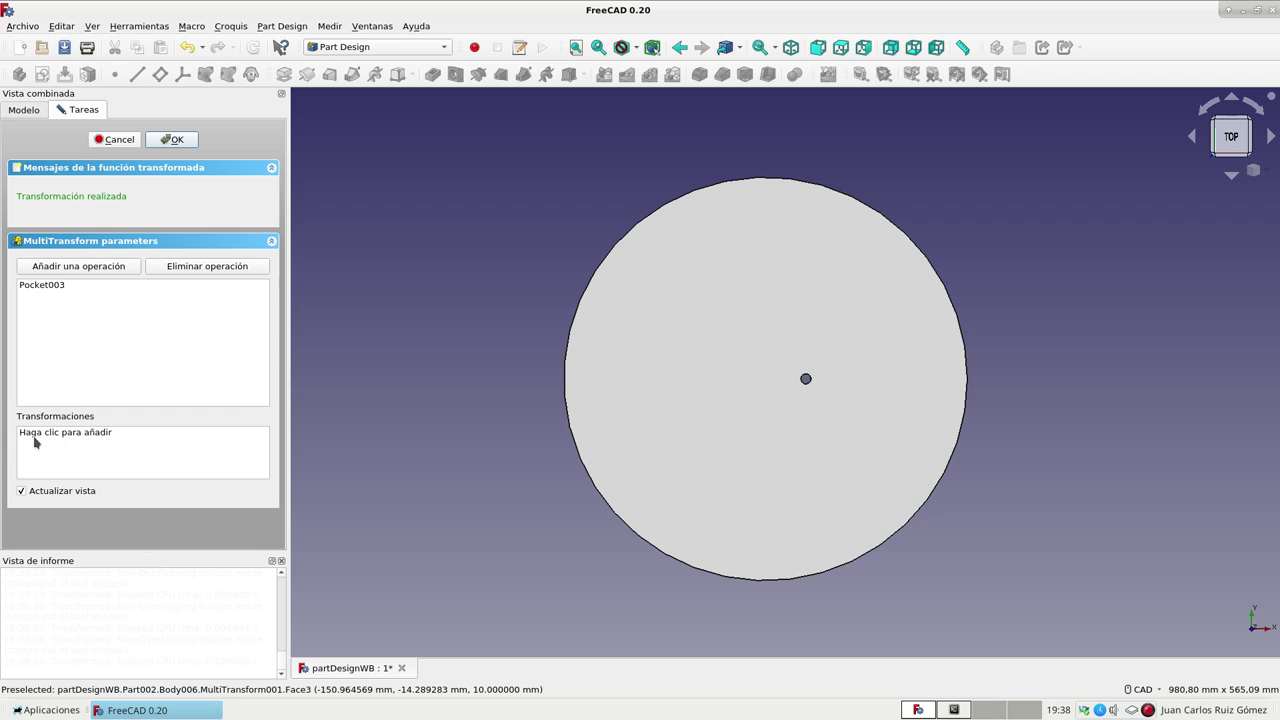
right_click(86, 441)
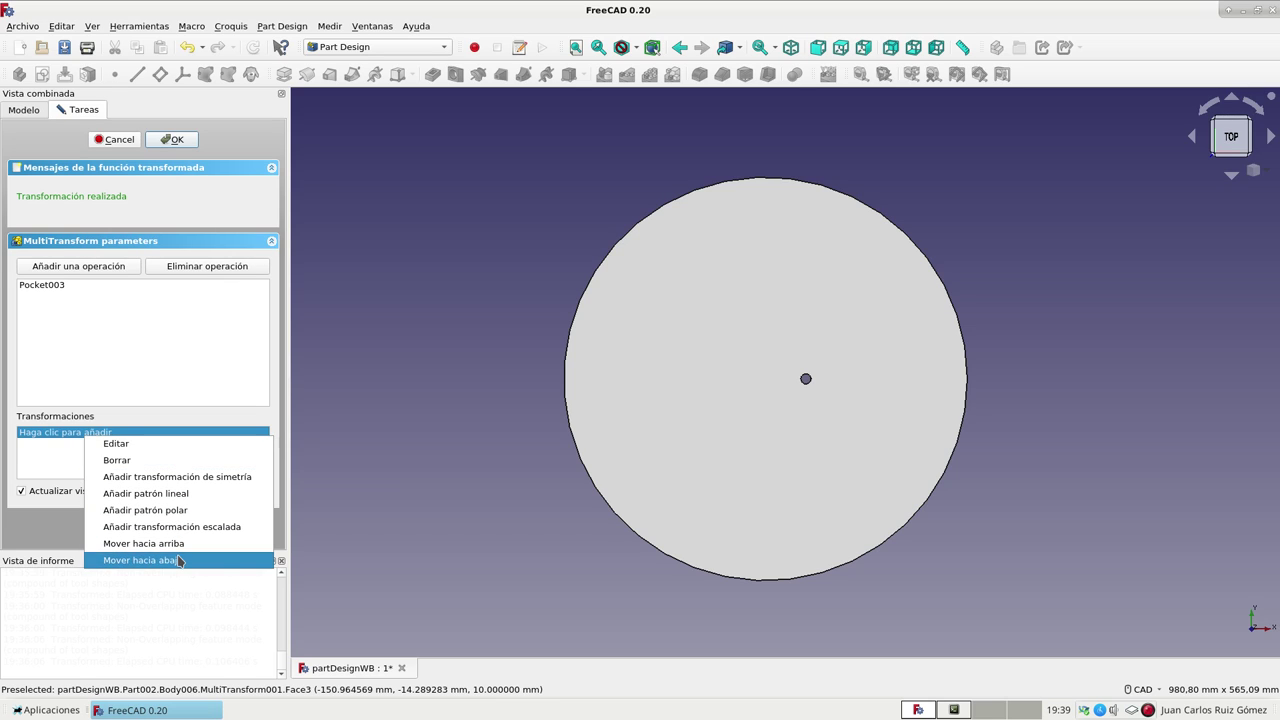
- Add a linear pattern of 4 occurrences over 150 mm along the horizontal sketch axis
click(181, 494)
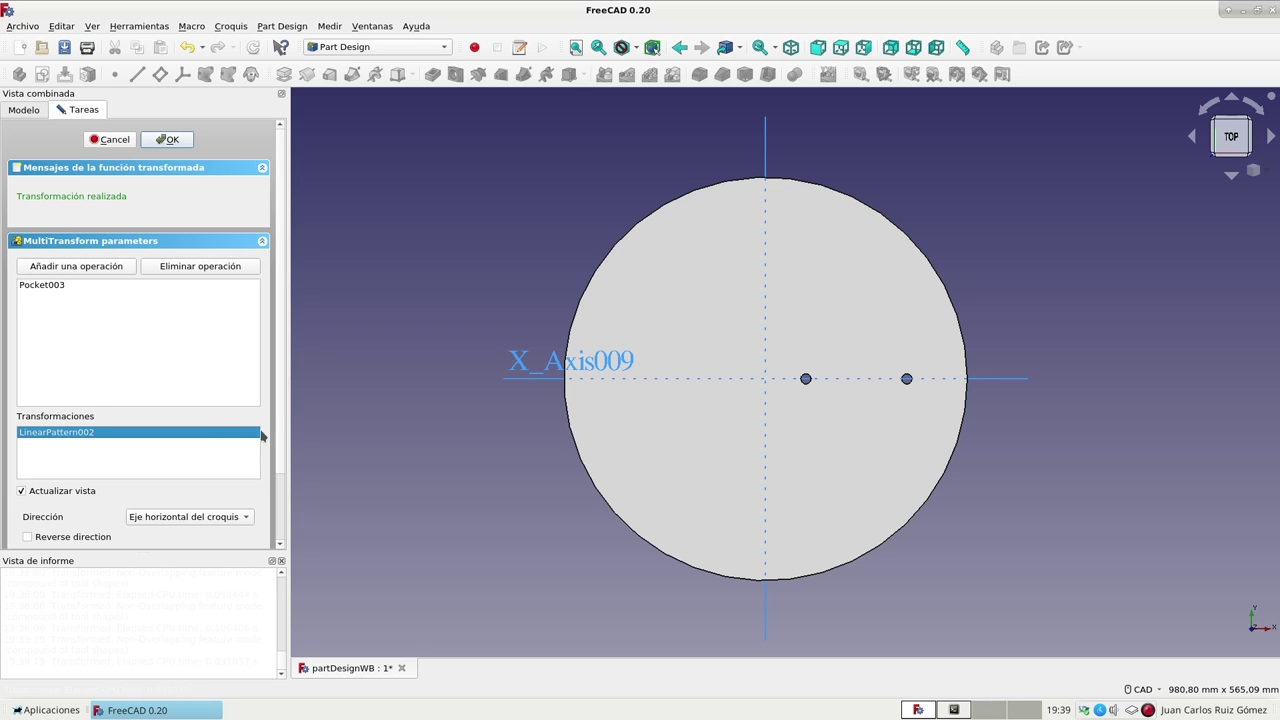
scroll(283, 368, down, 3)
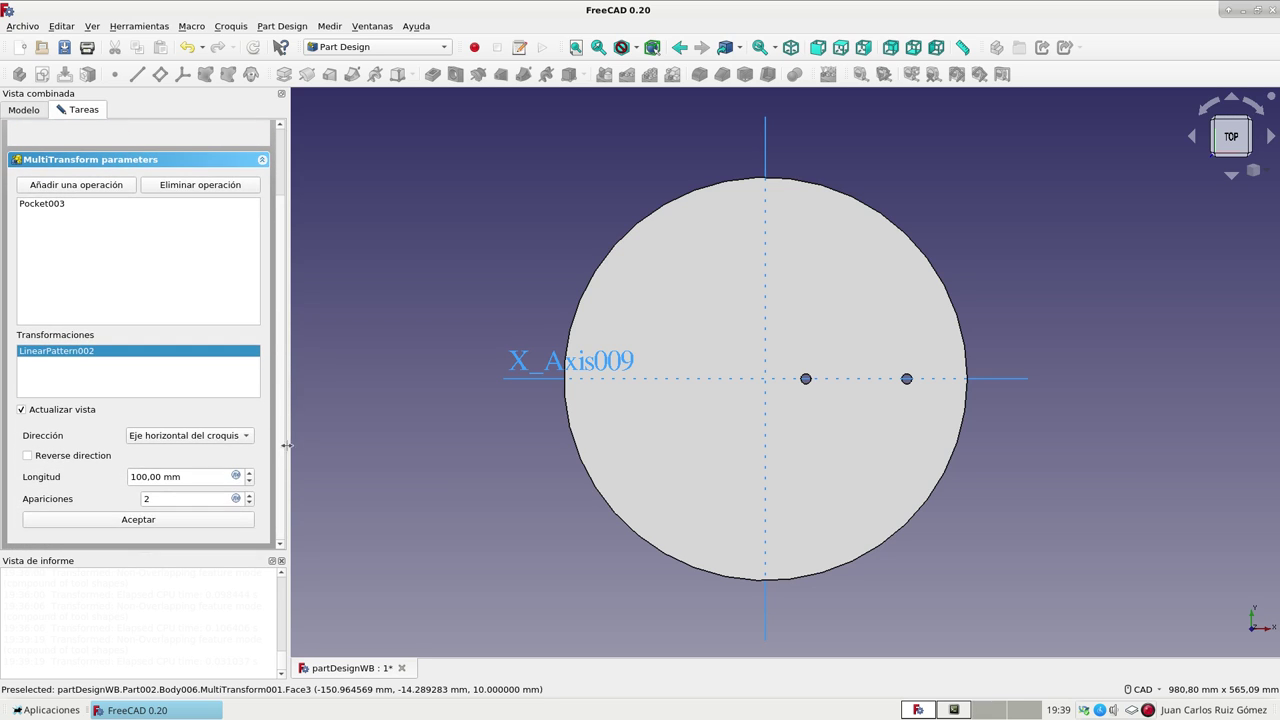
click(139, 476)
key(BackSpace)
text(5)
click(177, 497)
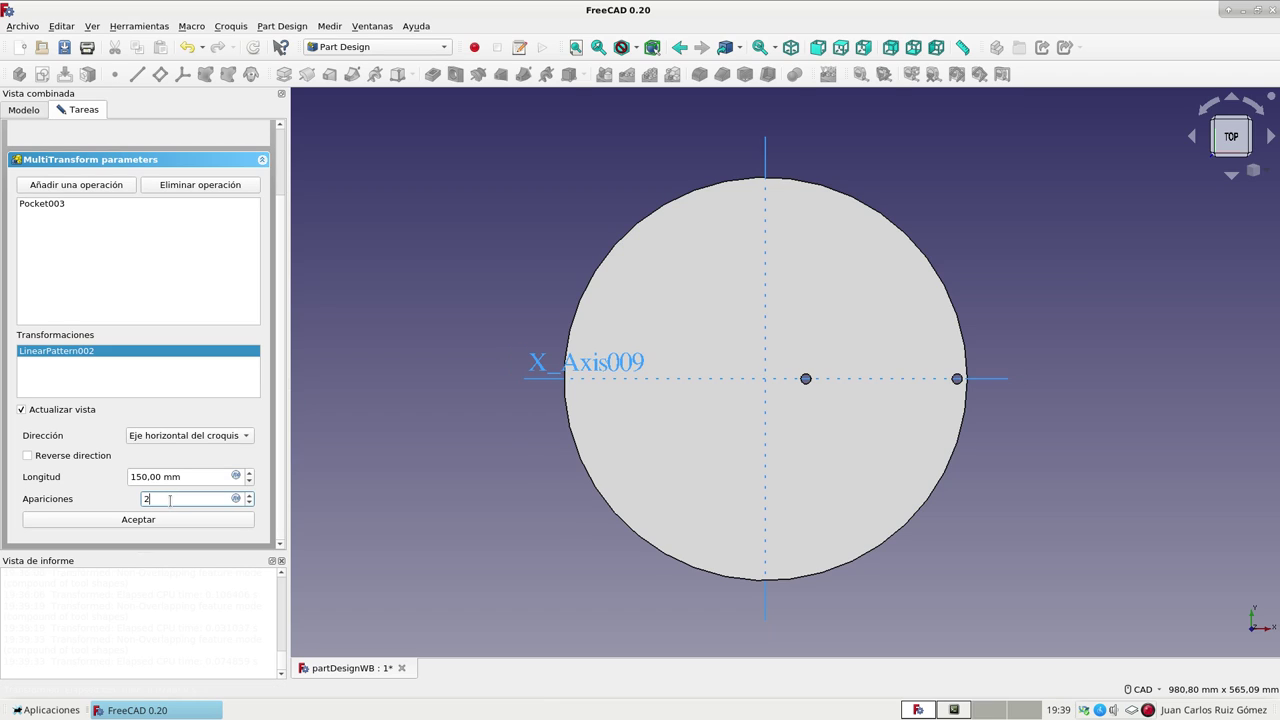
key(Up)
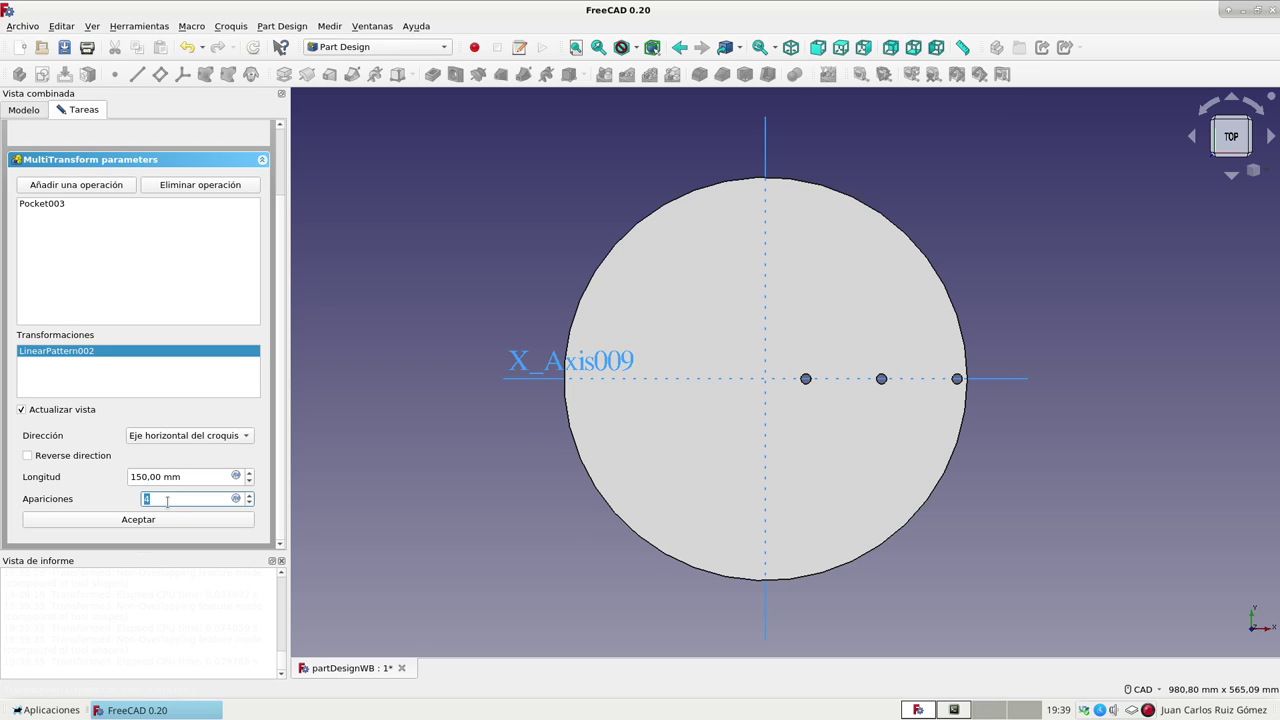
key(Up)
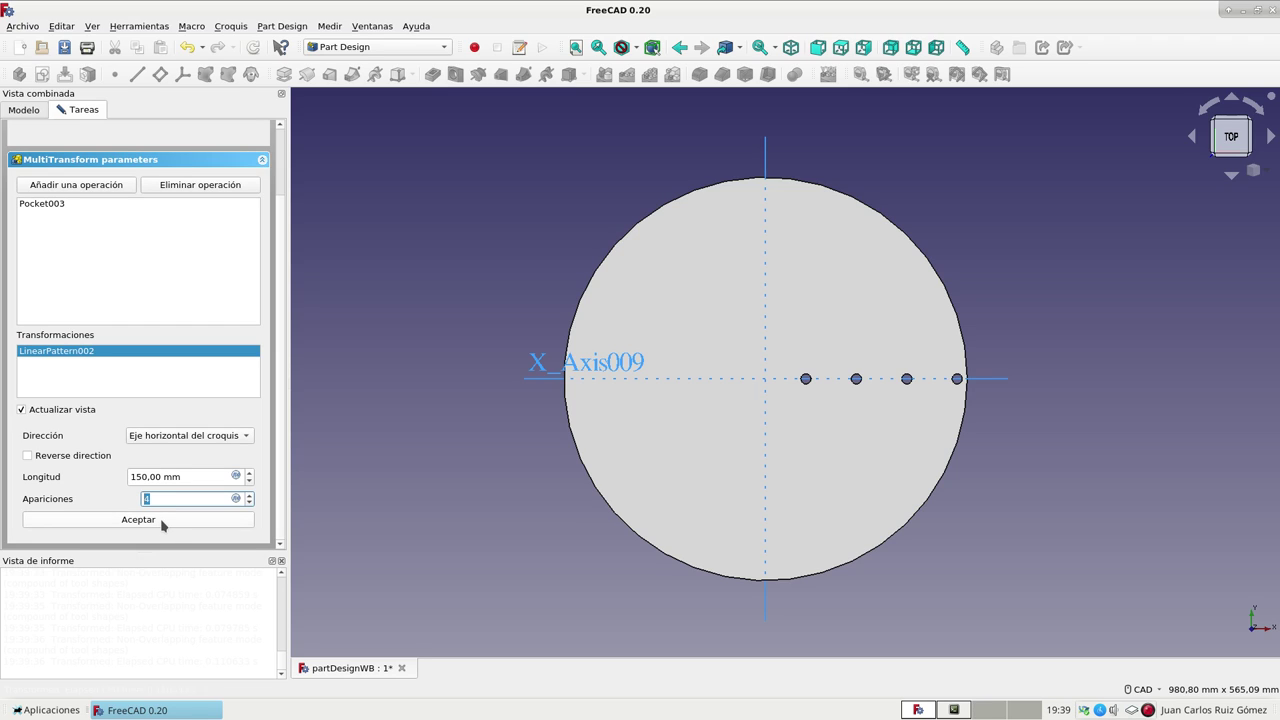
click(160, 518)
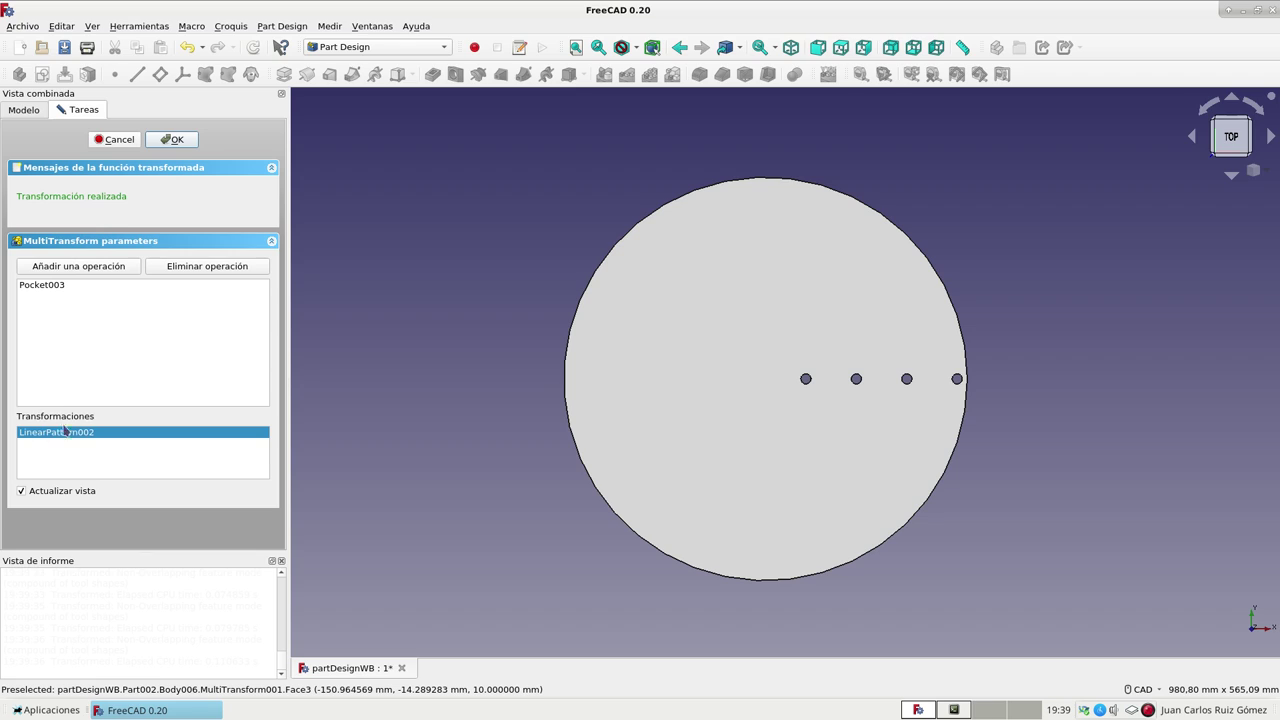
- Add a polar pattern with 6 occurrences over 360° after the linear row
right_click(118, 458)
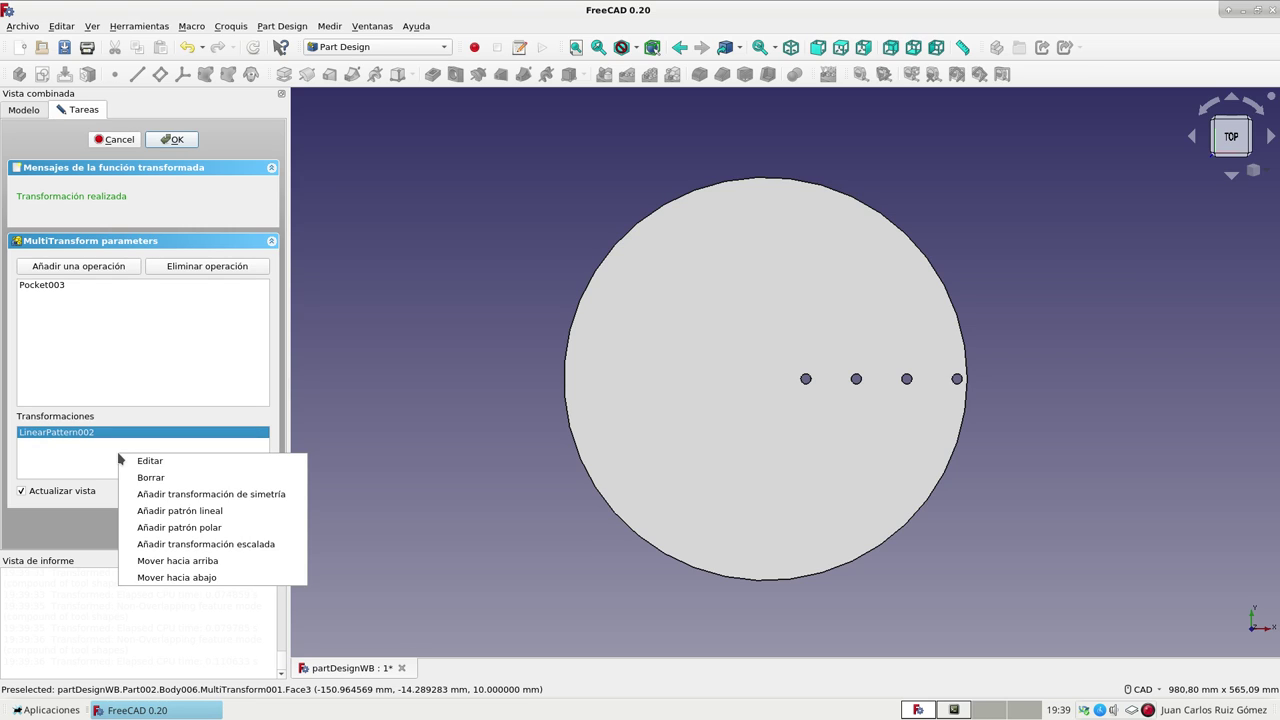
click(226, 528)
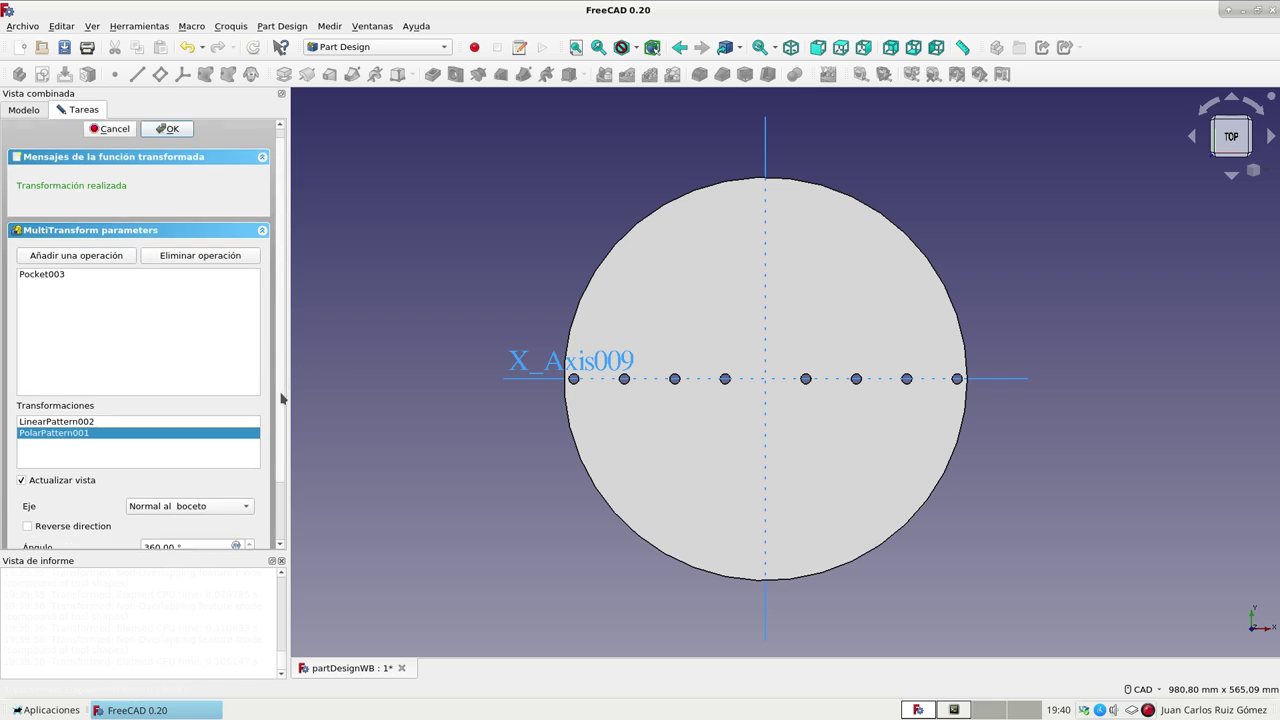
scroll(230, 430, down, 2)
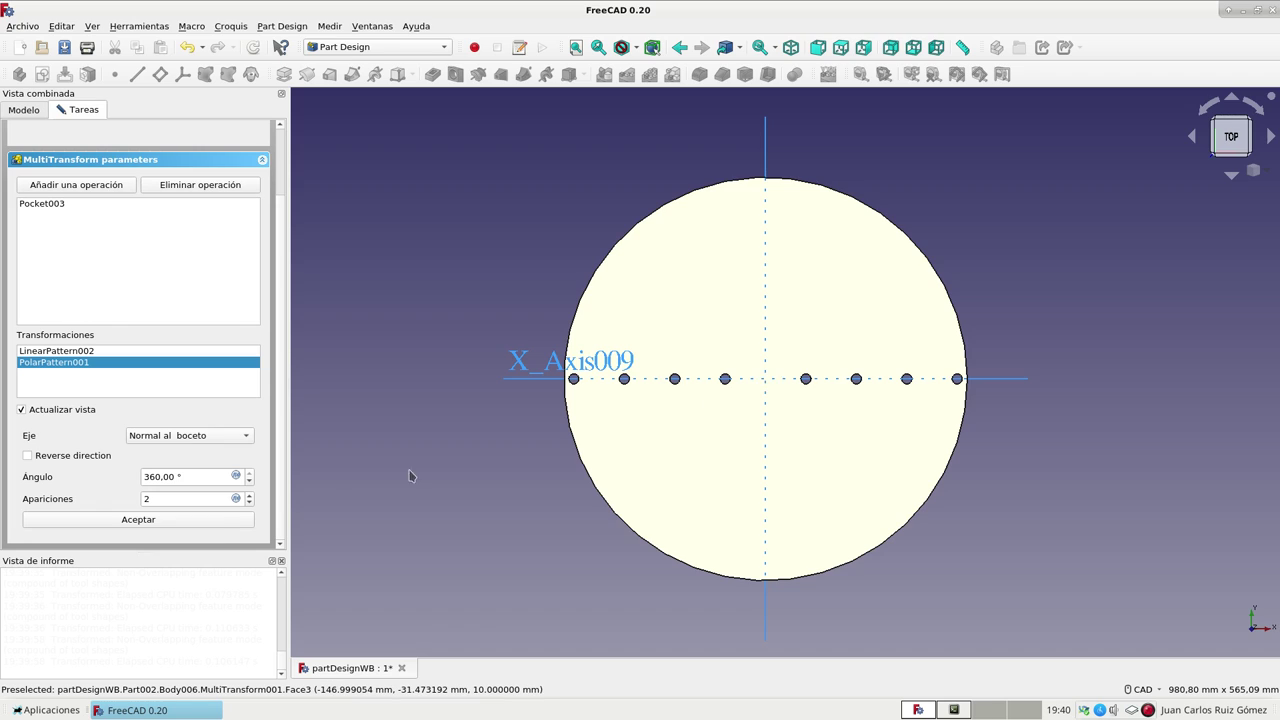
click(181, 499)
key(BackSpace)
text(5)
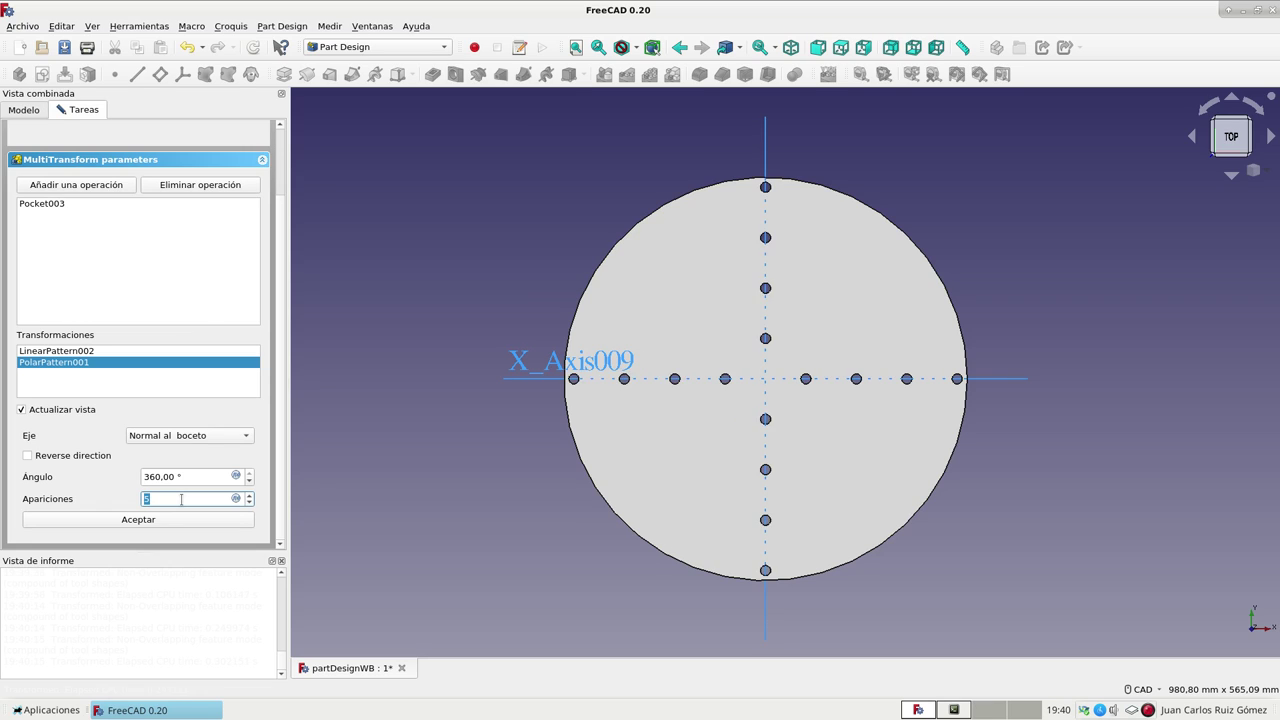
key(Up)
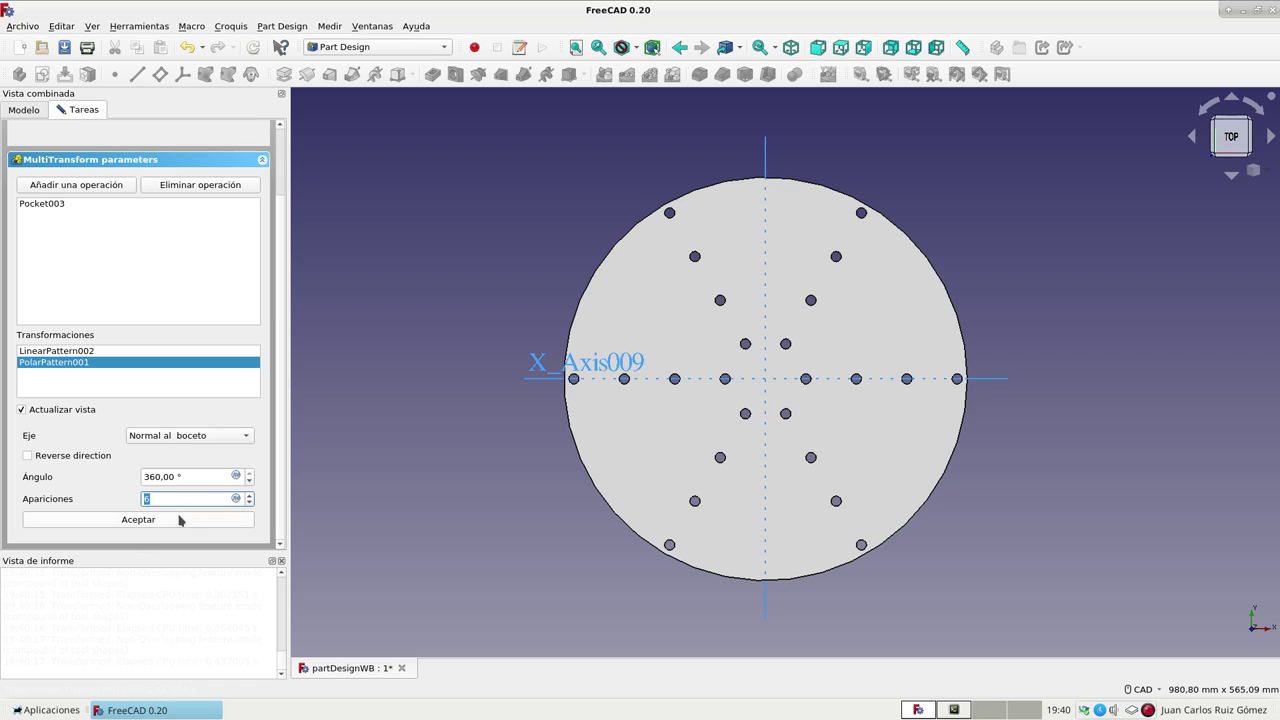
click(178, 528)
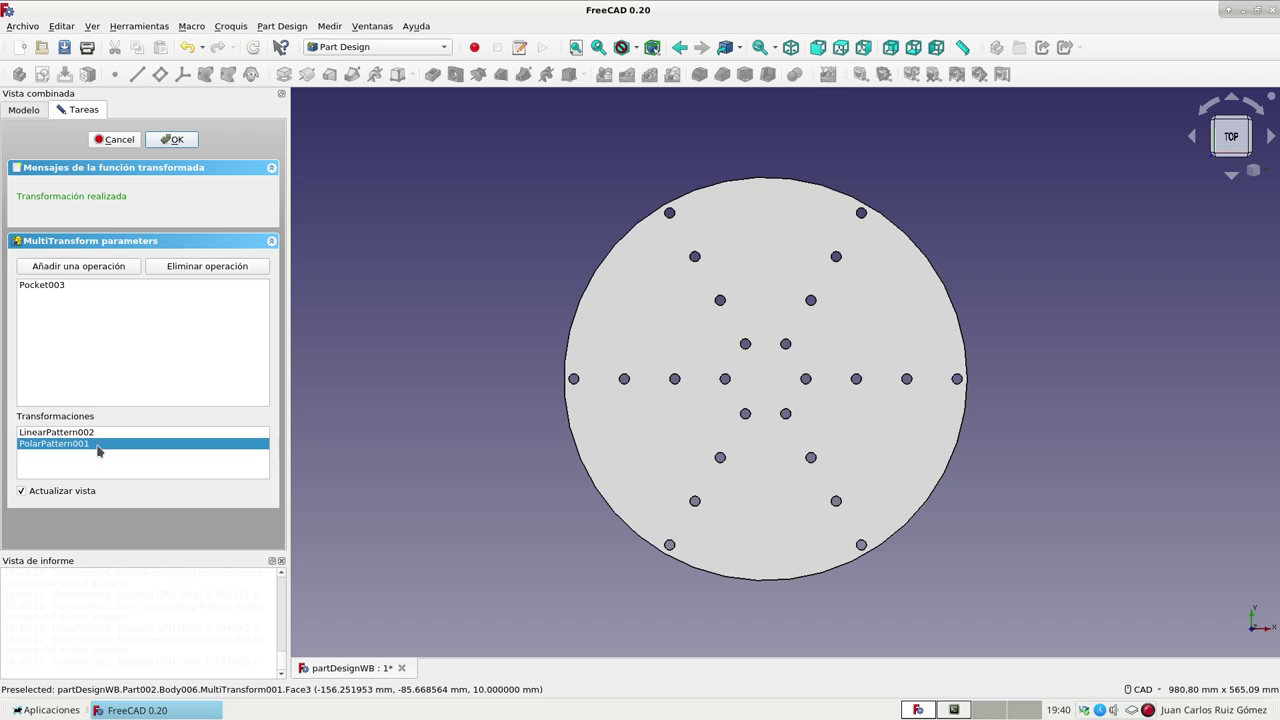
- Review both transformations and commit MultiTransform001 with six radial rows of four holes
click(125, 435)
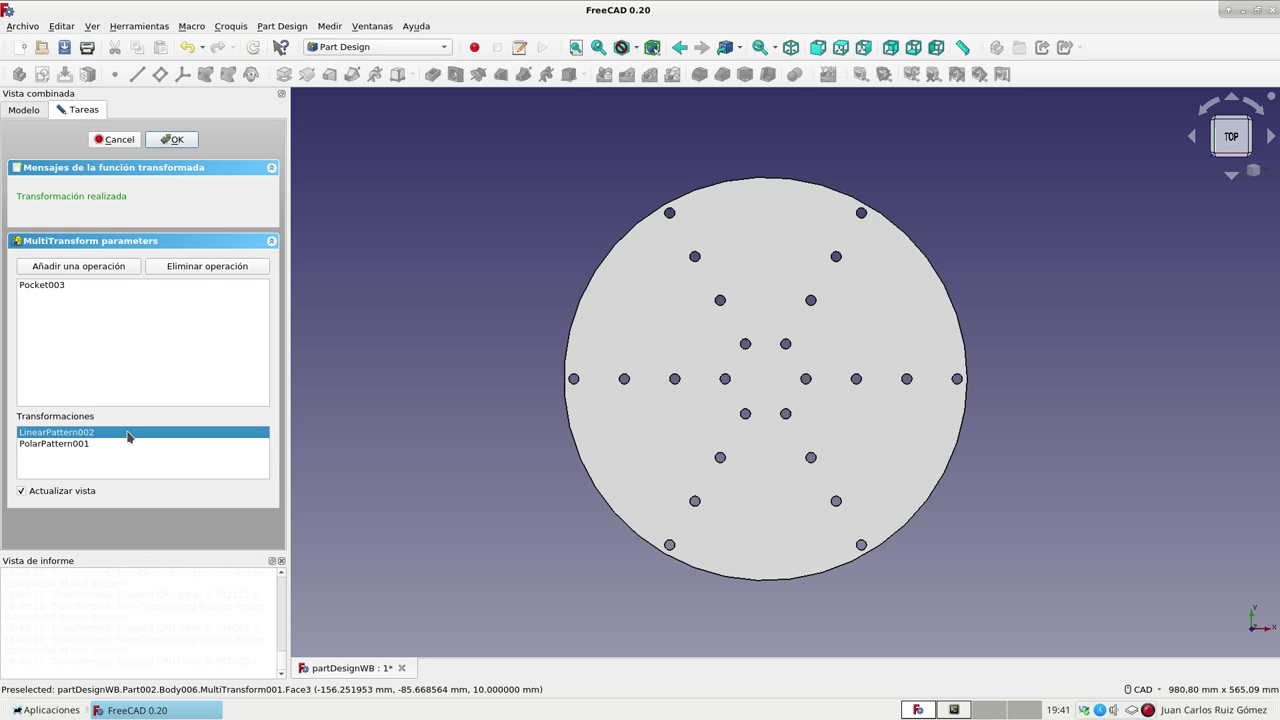
click(120, 446)
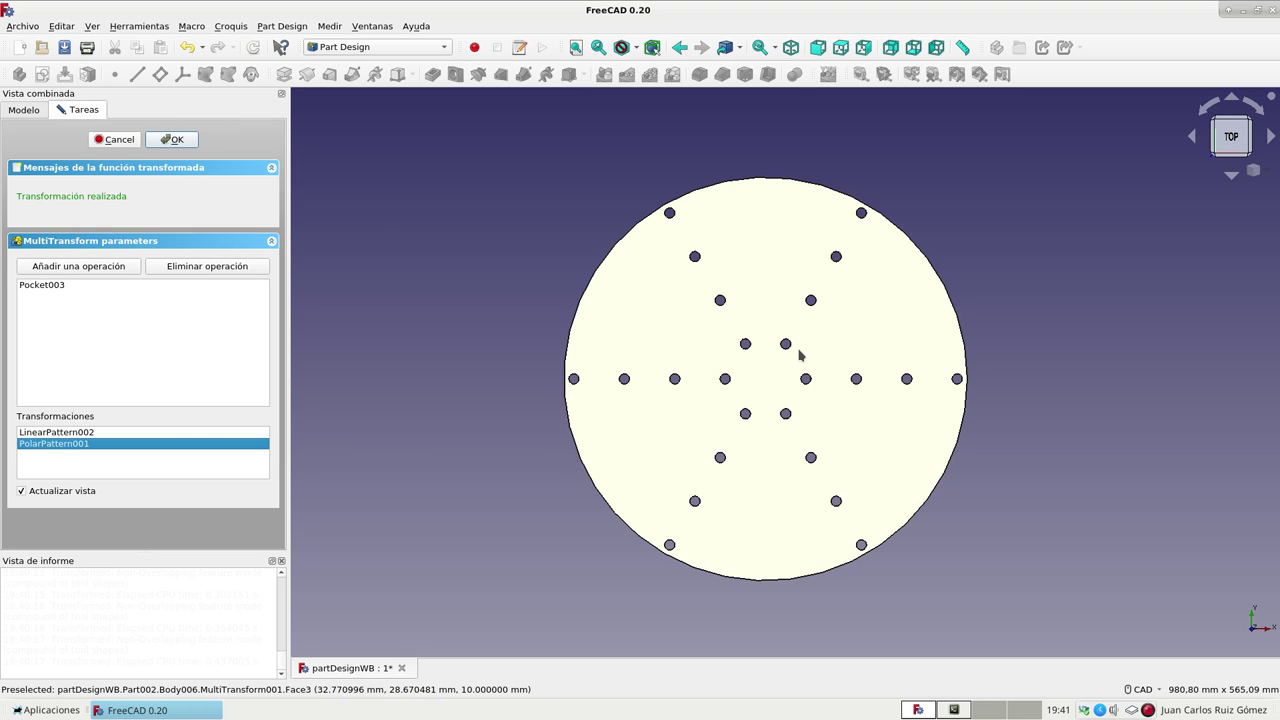
click(165, 139)
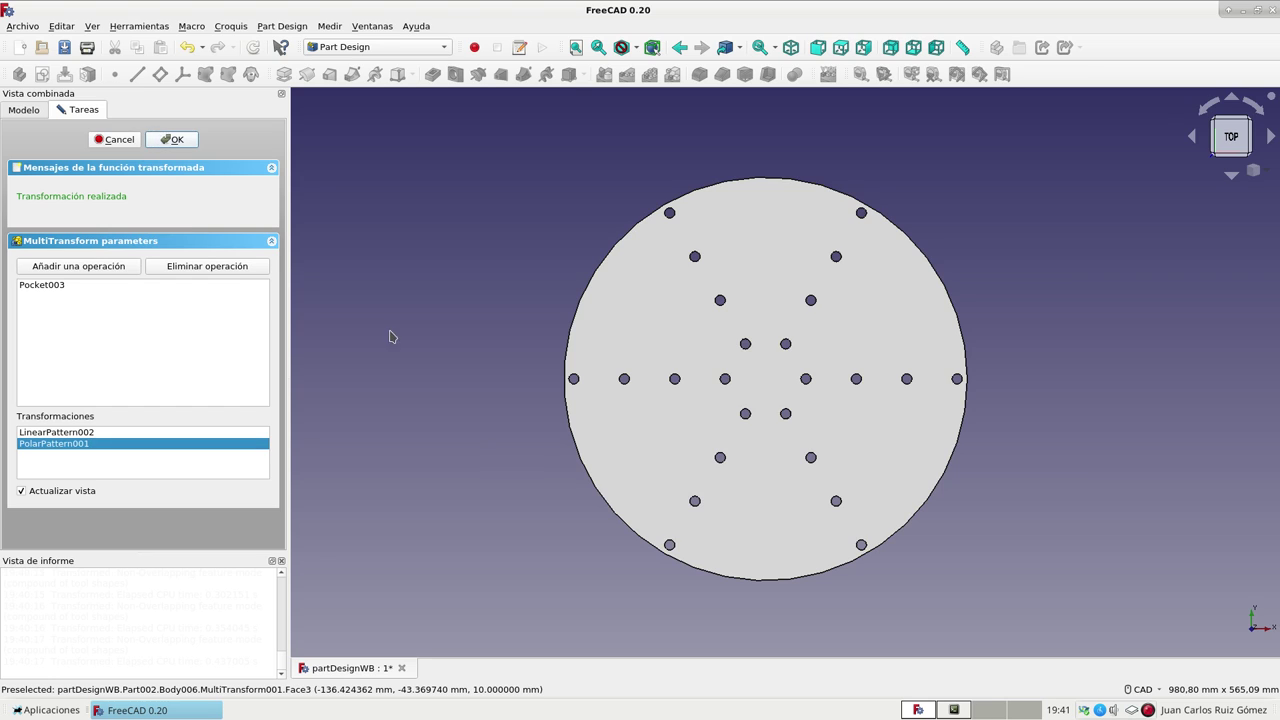
scroll(285, 240, down, 1)
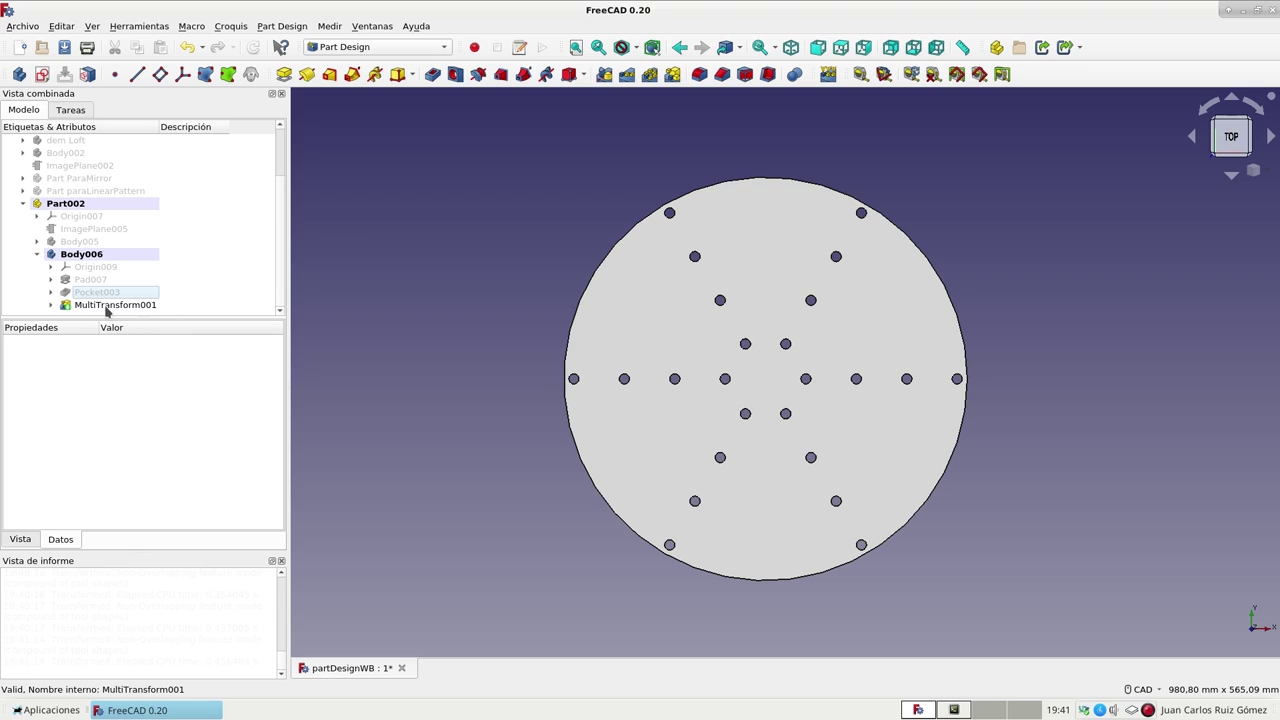
- Reopen MultiTransform001 and bring up the context menu for its LinearPattern002 step
double_click(106, 306)
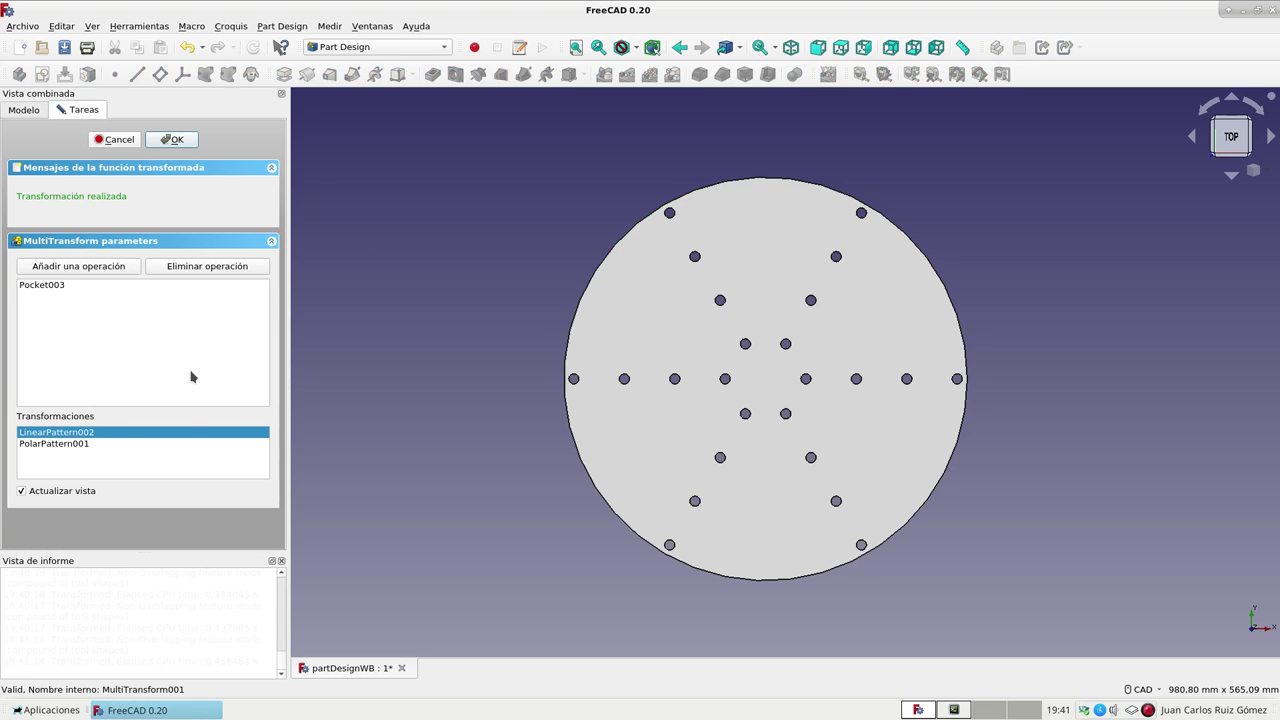
click(96, 446)
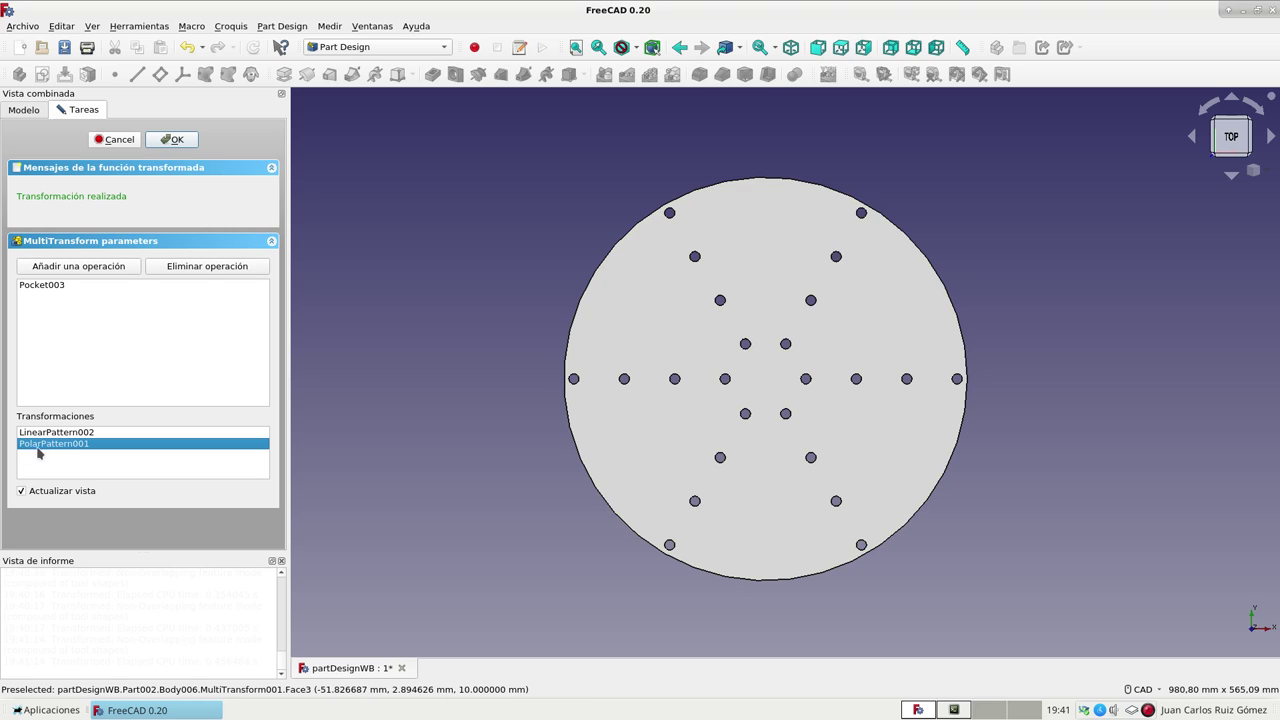
click(69, 433)
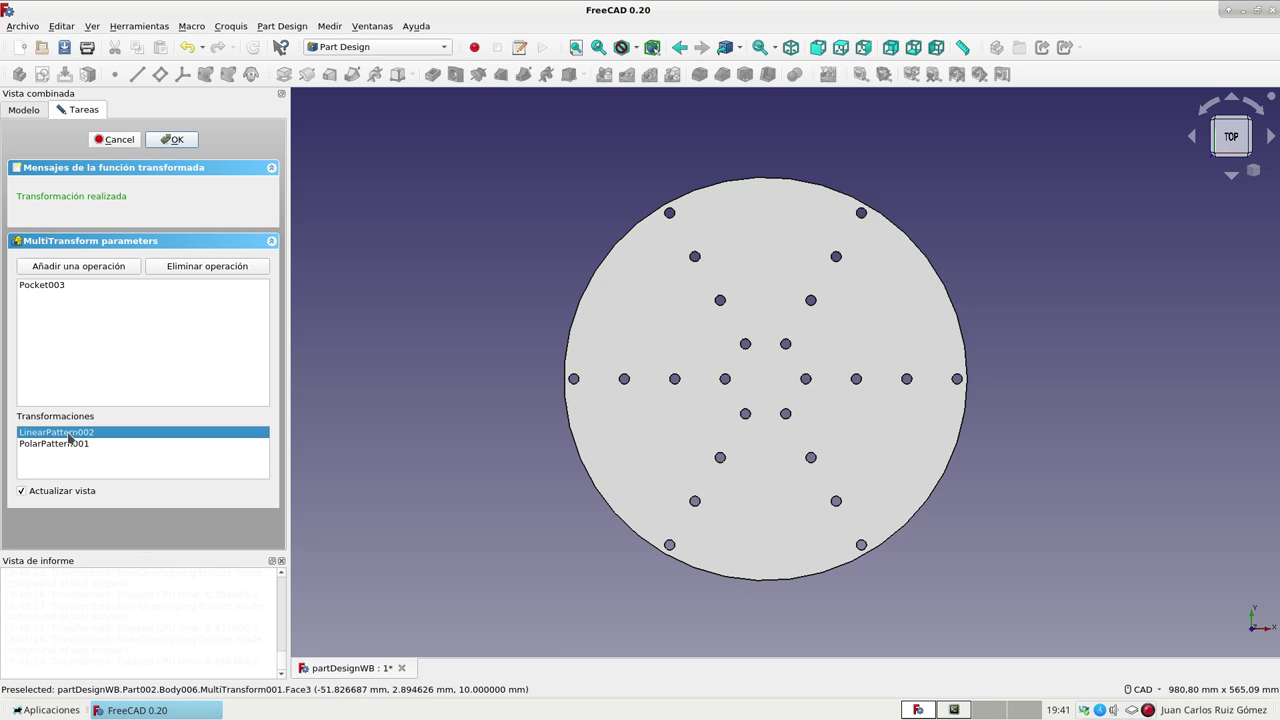
right_click(69, 433)
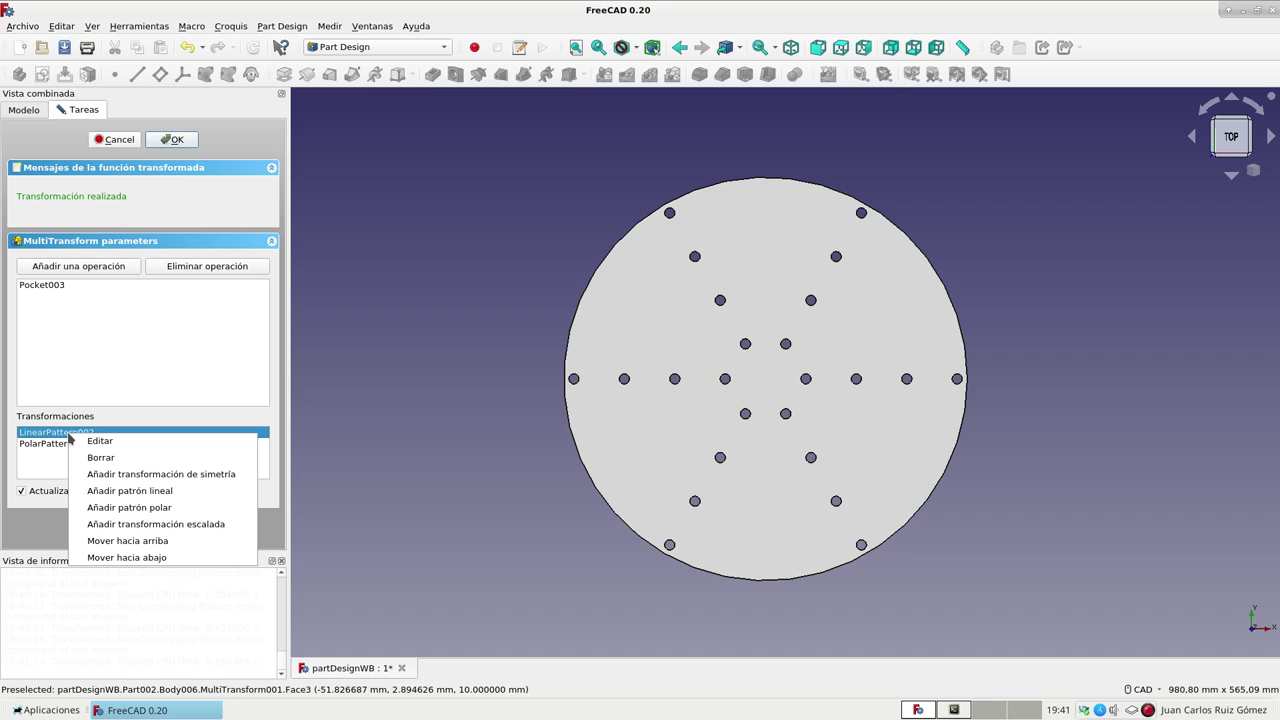